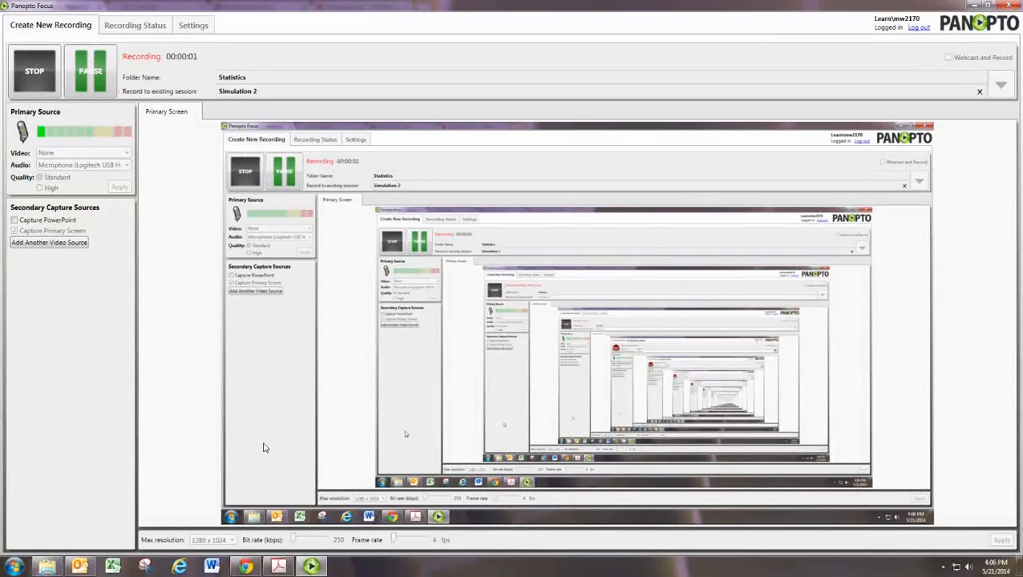
# - Bring the MyOpenMath statistics course page forward in the browser while recording
pyautogui.click(245, 567)
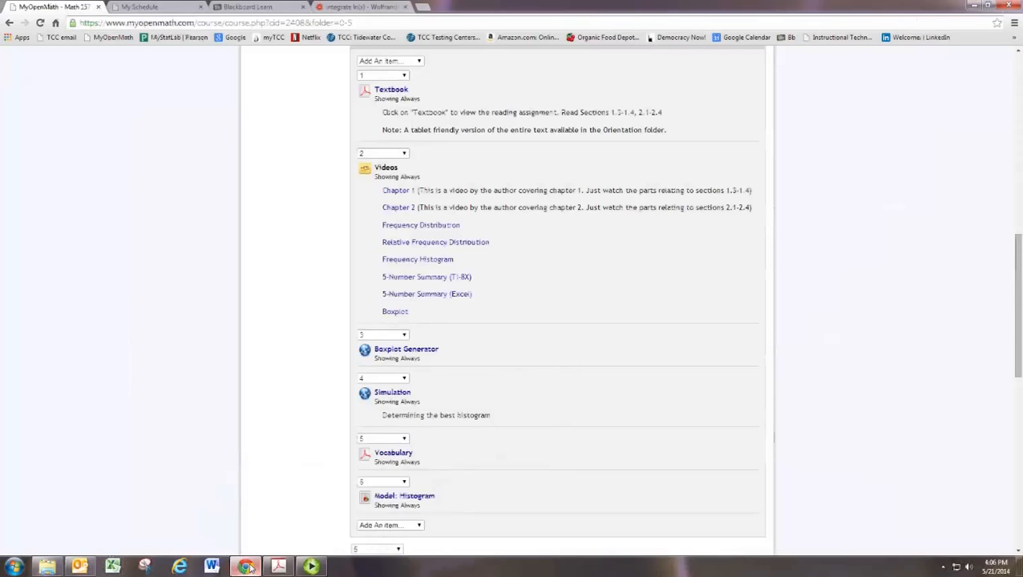
pyautogui.moveTo(391, 393)
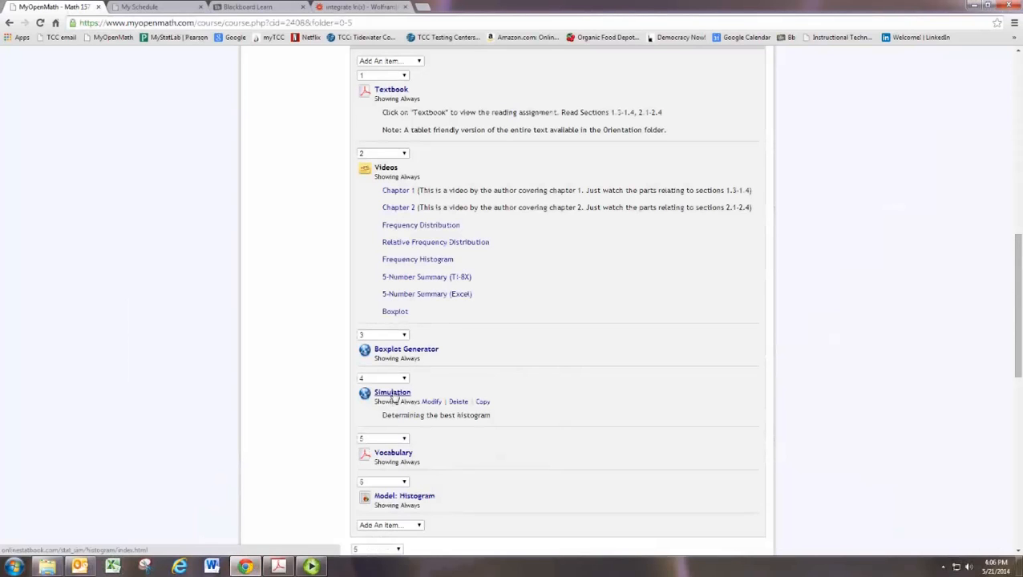
# - Open item 4's Simulation link, landing on the Histogram Demonstration page
pyautogui.click(393, 395)
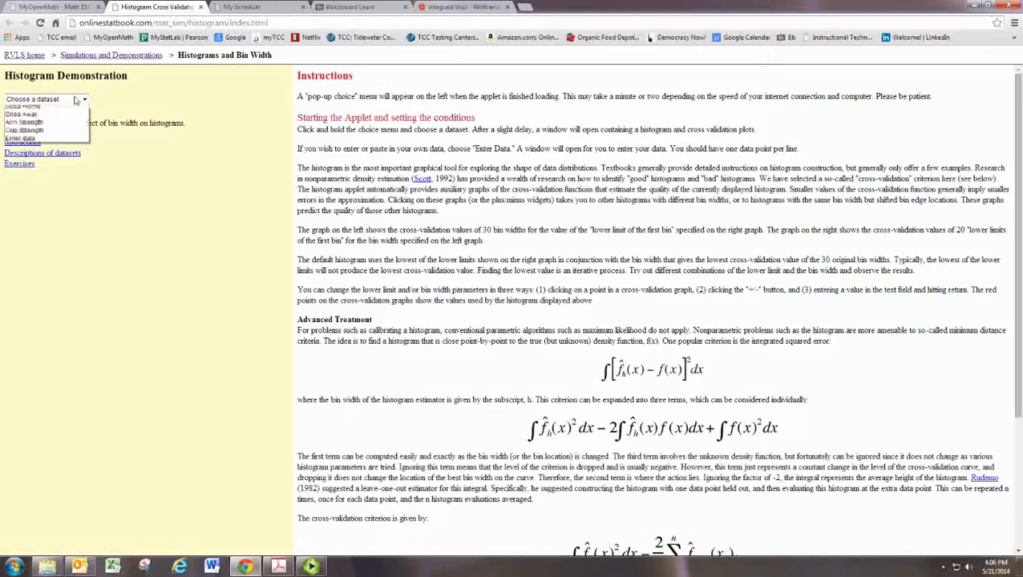
# - Choose Arm Strength from the dataset list to load its histogram and cross-validation plots
pyautogui.click(76, 99)
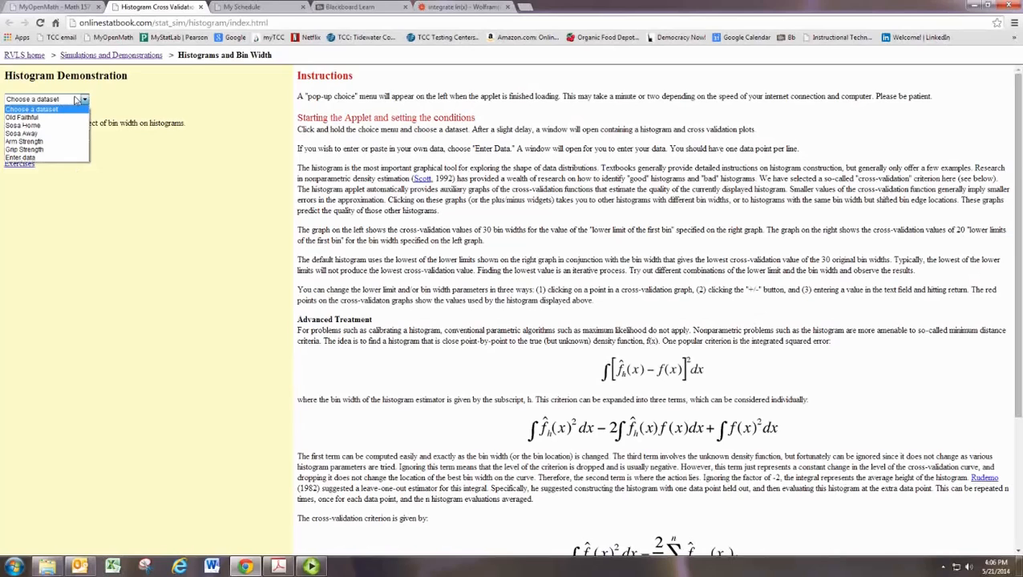
pyautogui.click(84, 117)
pyautogui.click(45, 99)
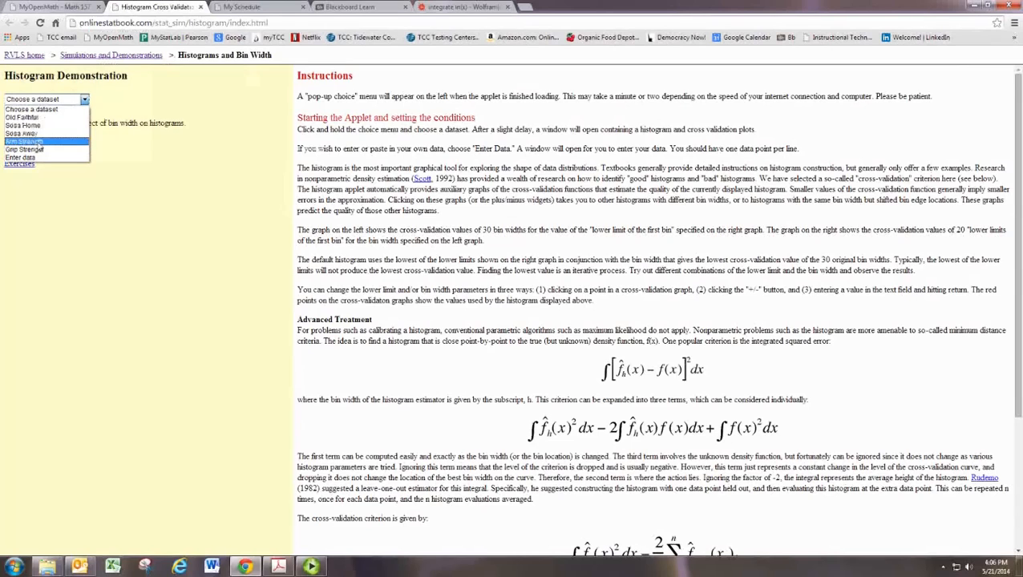
pyautogui.click(24, 141)
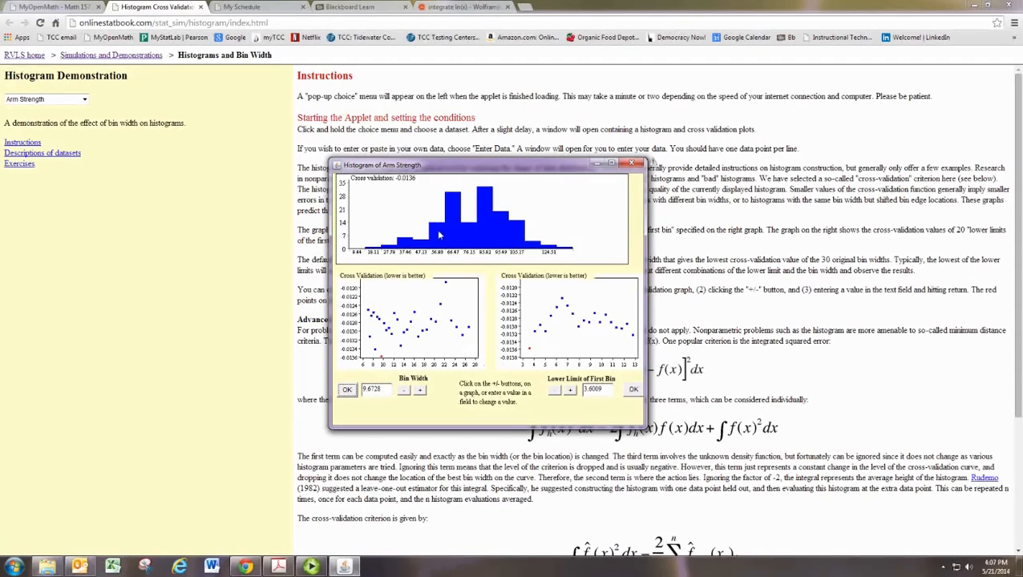
# - Increase the bin width stepwise until it reads about 22.2224, giving fewer broad bars
pyautogui.click(420, 392)
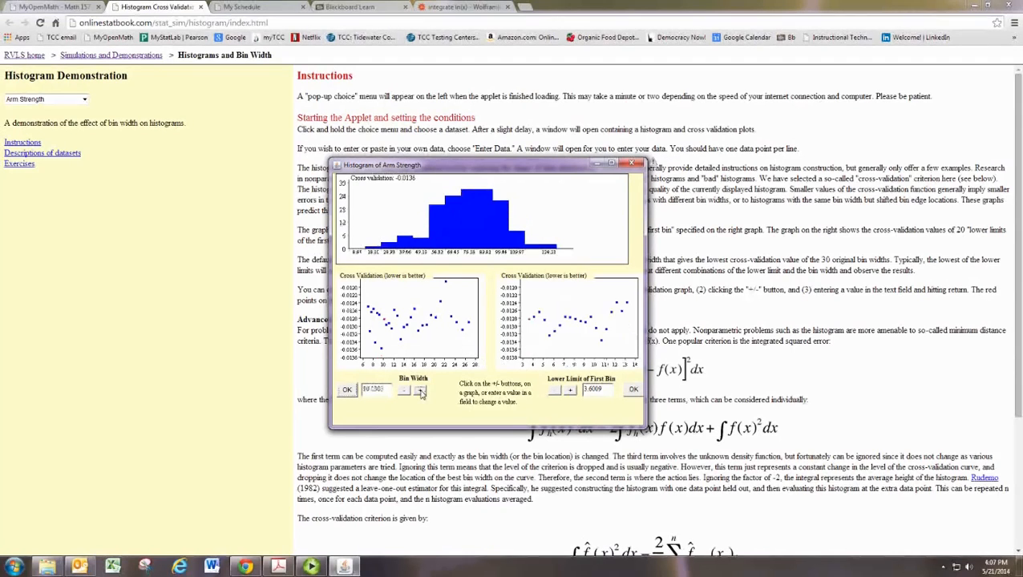
pyautogui.click(420, 391)
pyautogui.click(421, 392)
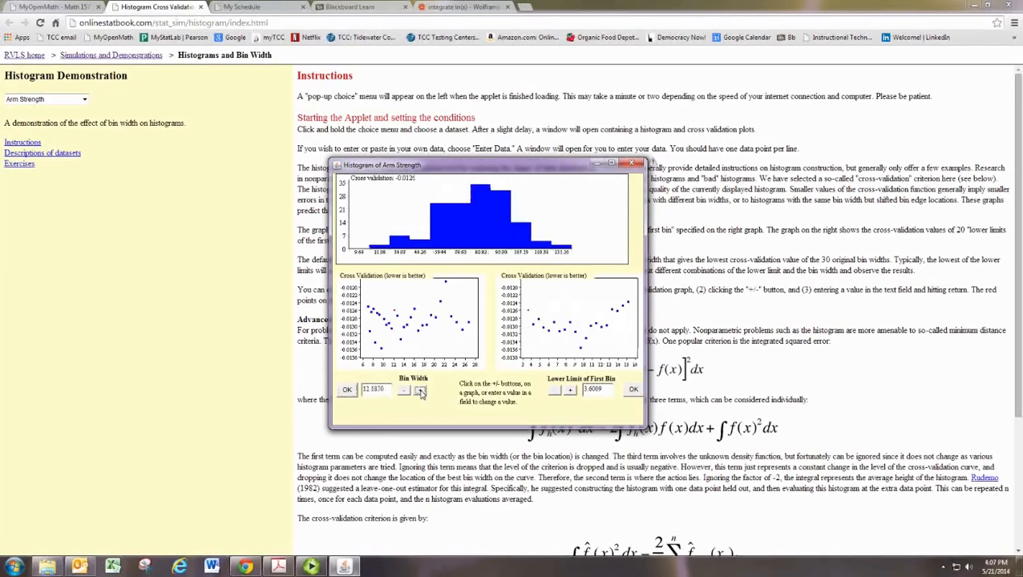
pyautogui.click(421, 392)
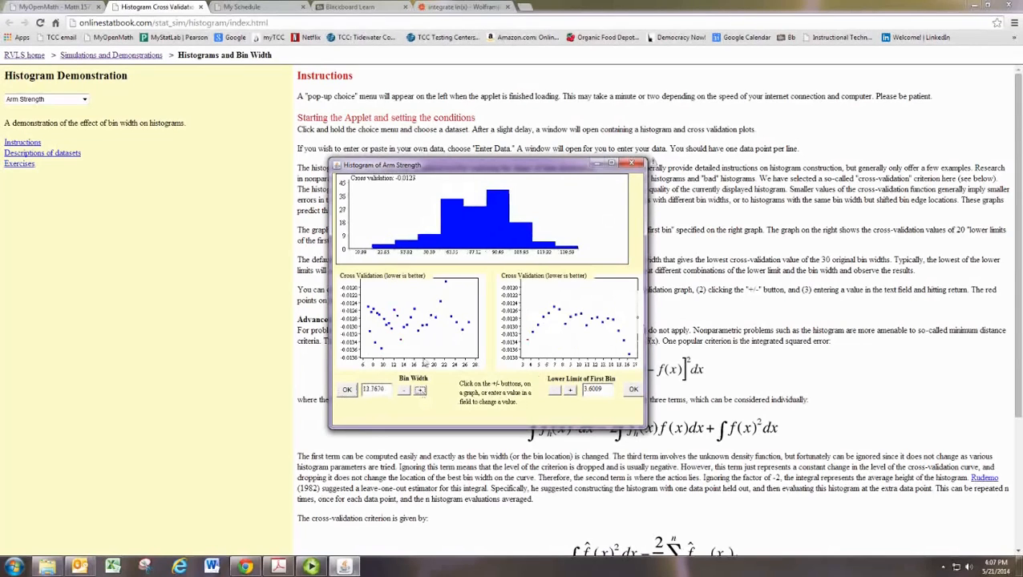
pyautogui.click(421, 392)
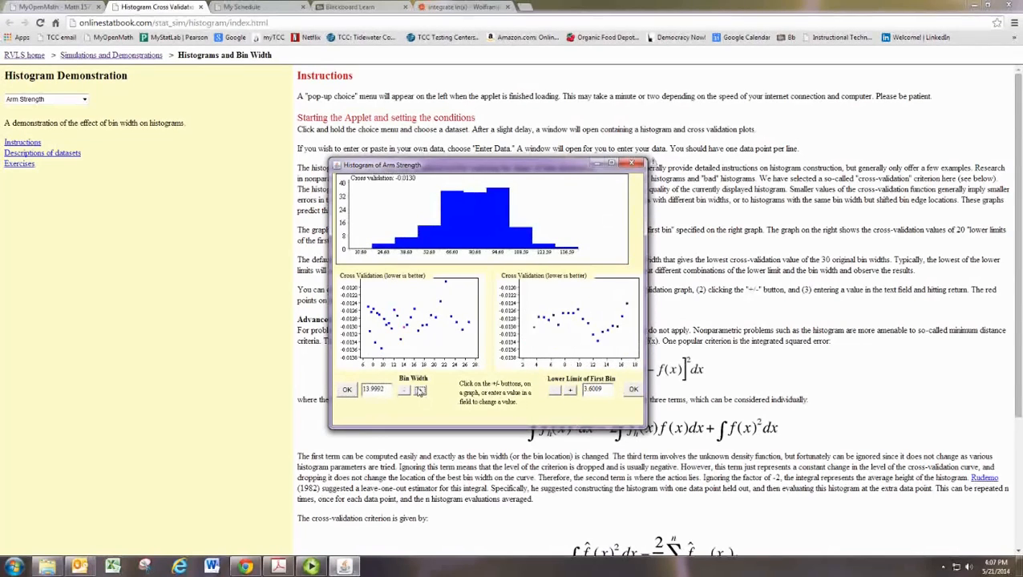
pyautogui.click(421, 392)
pyautogui.click(421, 392)
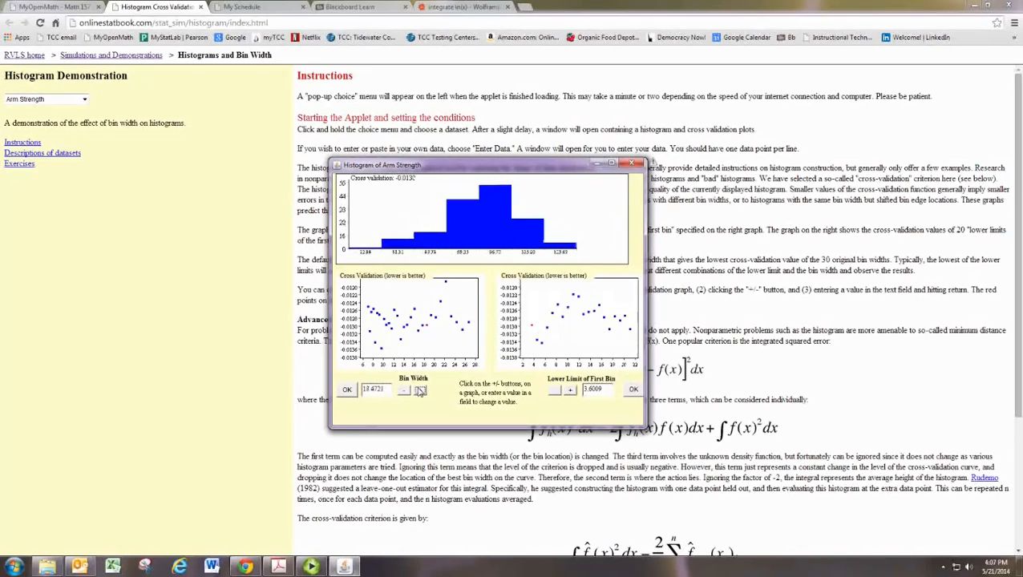
pyautogui.click(421, 391)
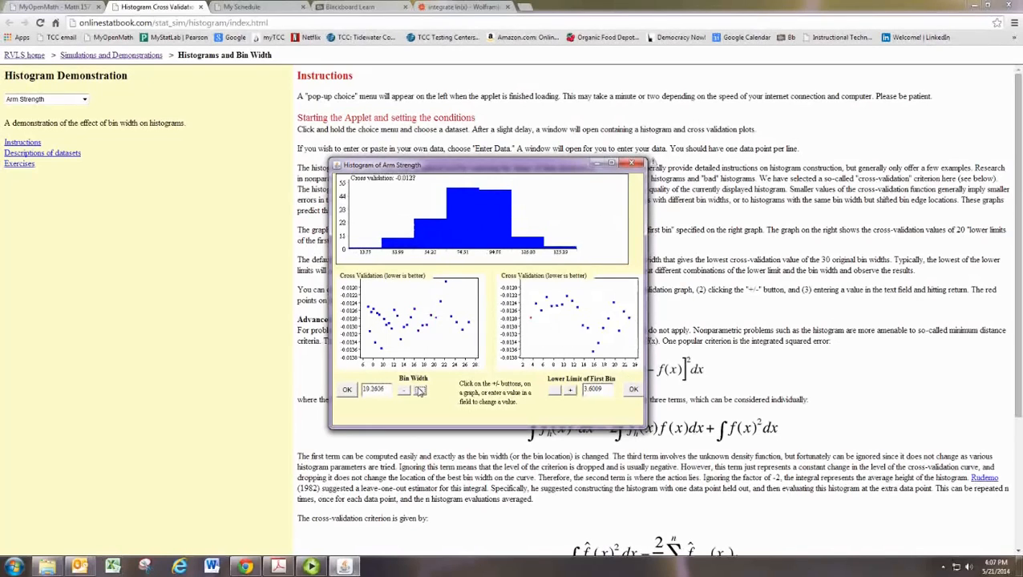
pyautogui.click(421, 392)
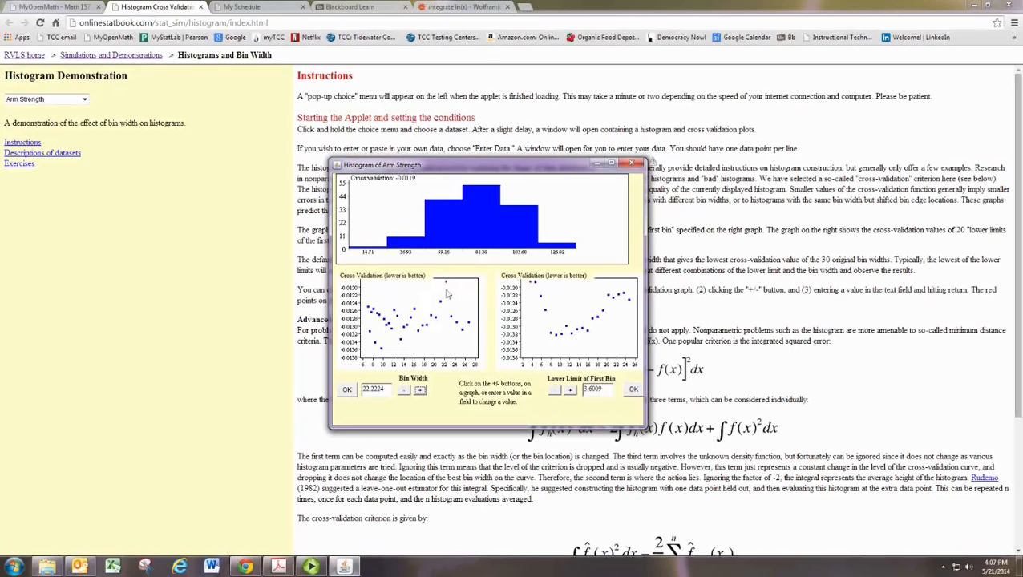
# - Decrease the bin width stepwise down to about 6.9996, giving many thin bars
pyautogui.click(404, 392)
pyautogui.click(405, 391)
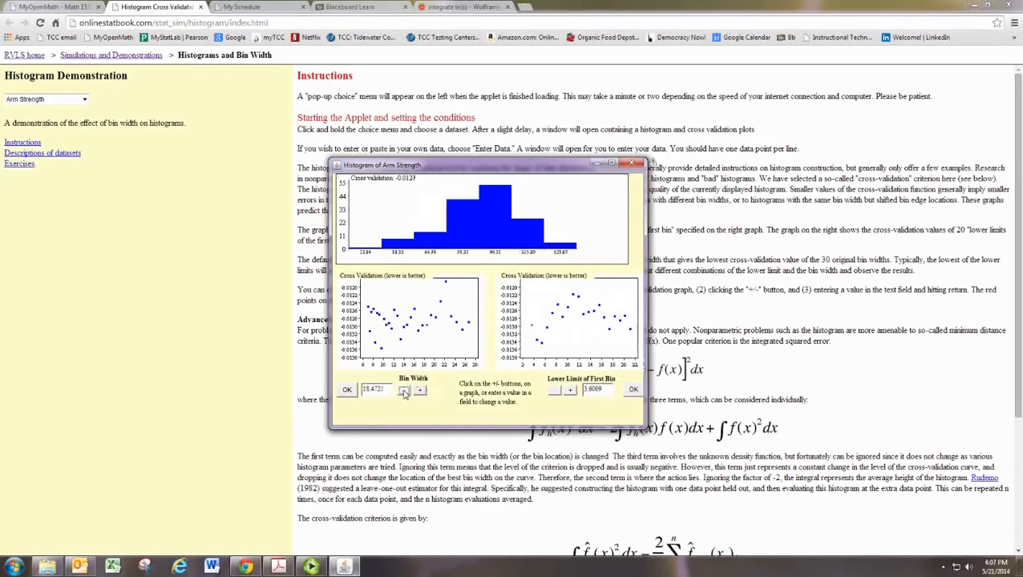
pyautogui.click(405, 391)
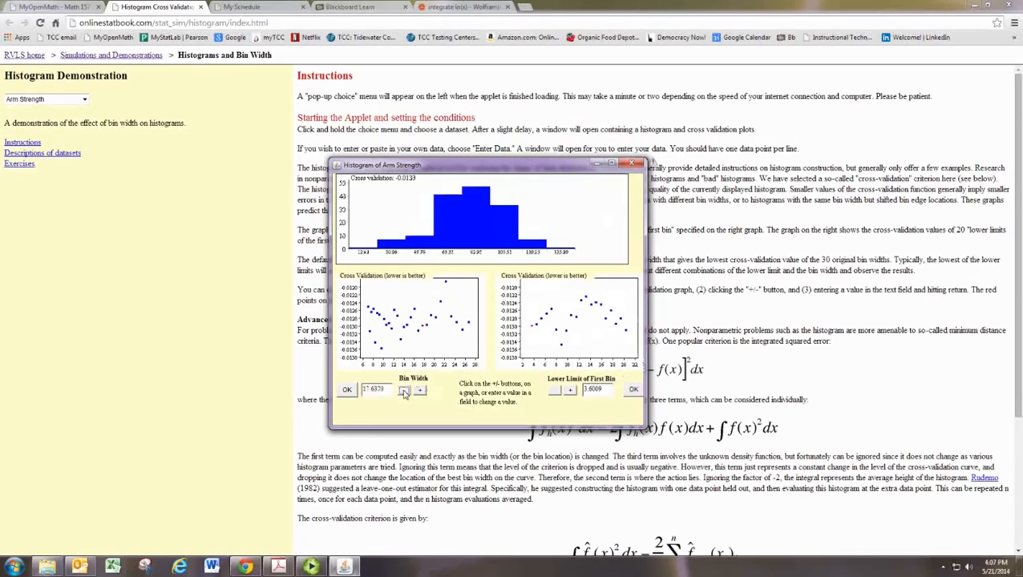
pyautogui.click(404, 391)
pyautogui.click(404, 391)
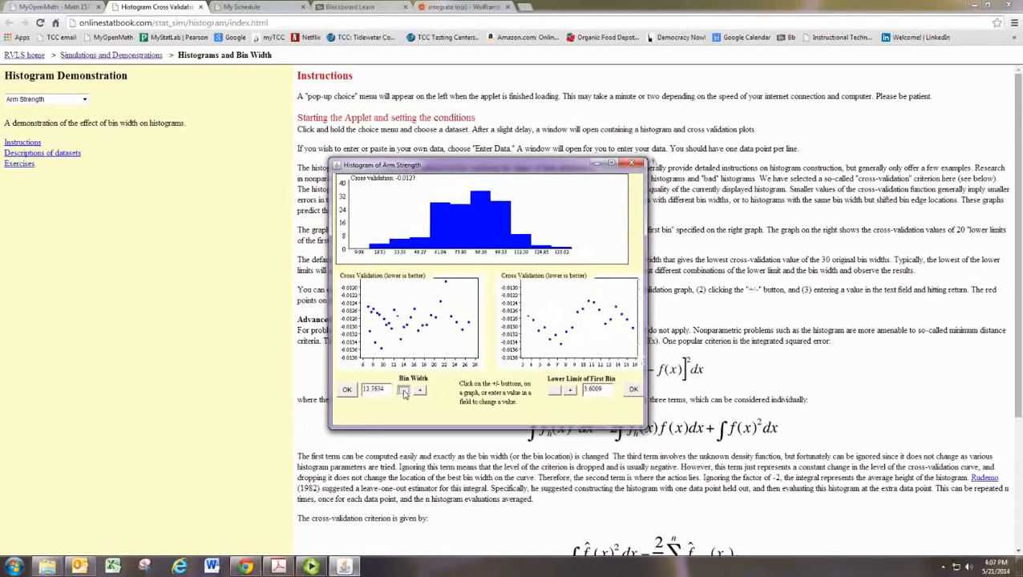
pyautogui.click(405, 391)
pyautogui.click(405, 391)
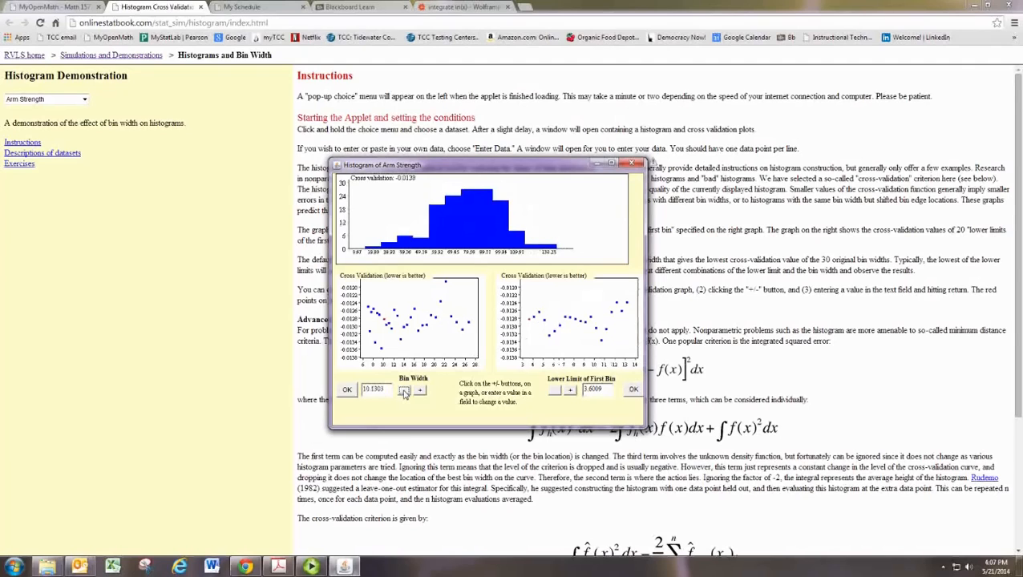
pyautogui.click(405, 391)
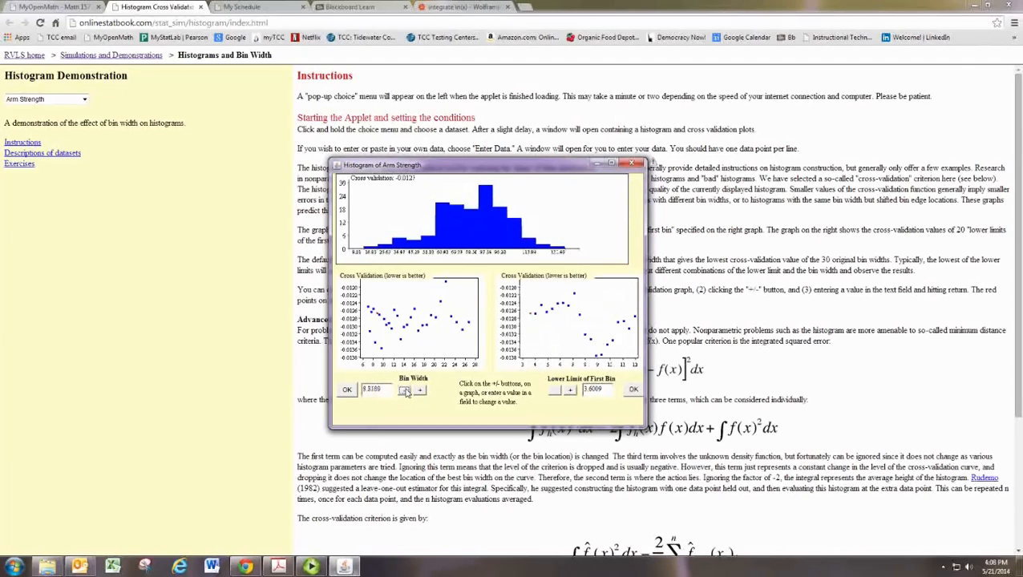
pyautogui.click(405, 391)
pyautogui.click(405, 391)
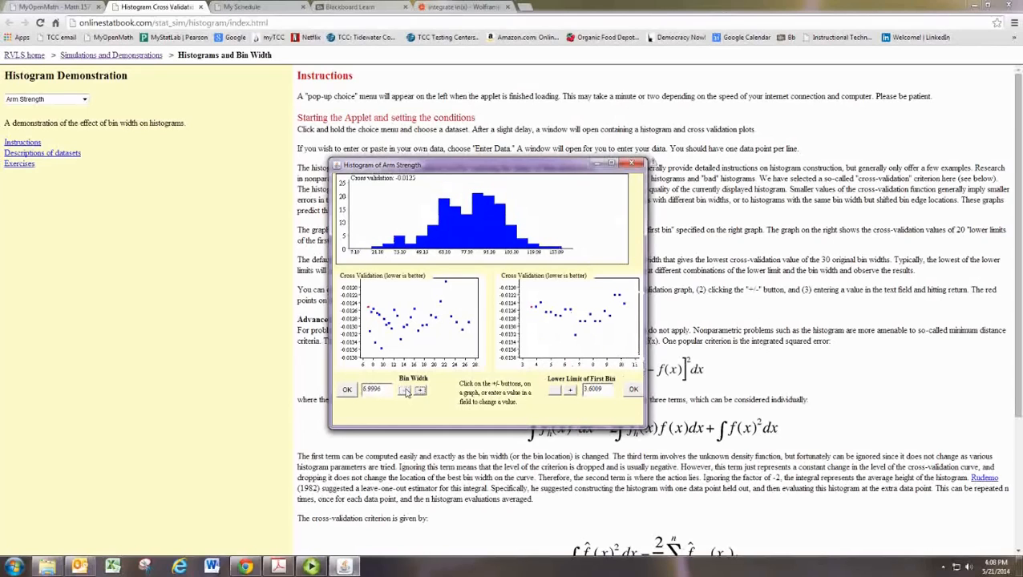
# - Widen the Arm Strength bins step by step up to about 26.7
pyautogui.click(420, 391)
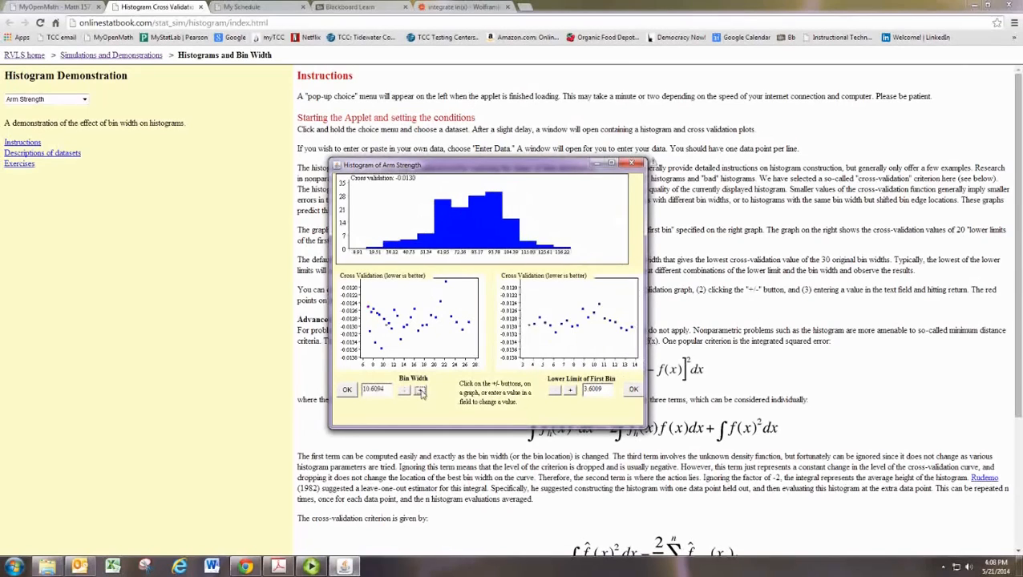
pyautogui.click(420, 391)
pyautogui.click(420, 391)
pyautogui.click(422, 392)
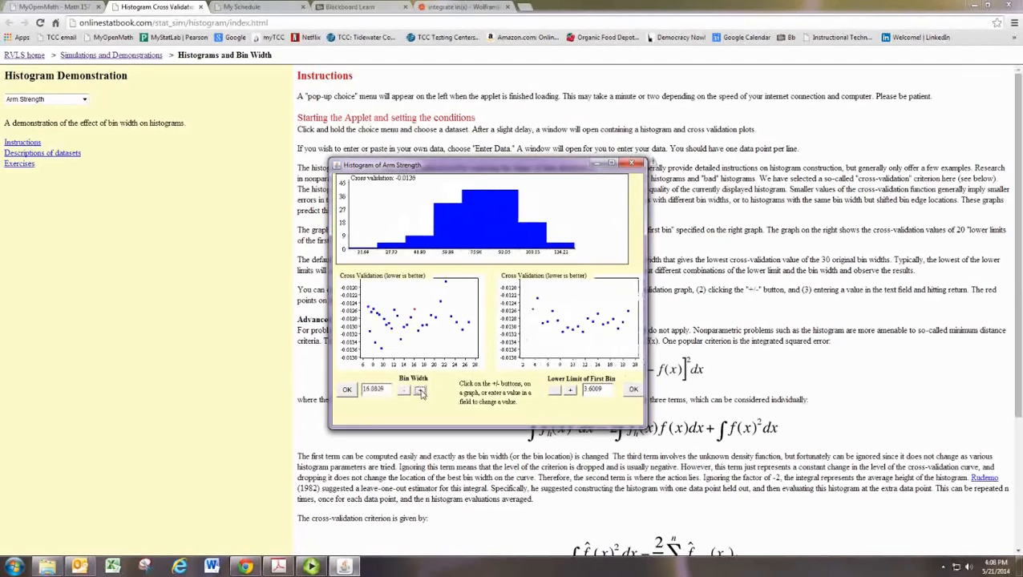
pyautogui.click(422, 392)
pyautogui.click(420, 391)
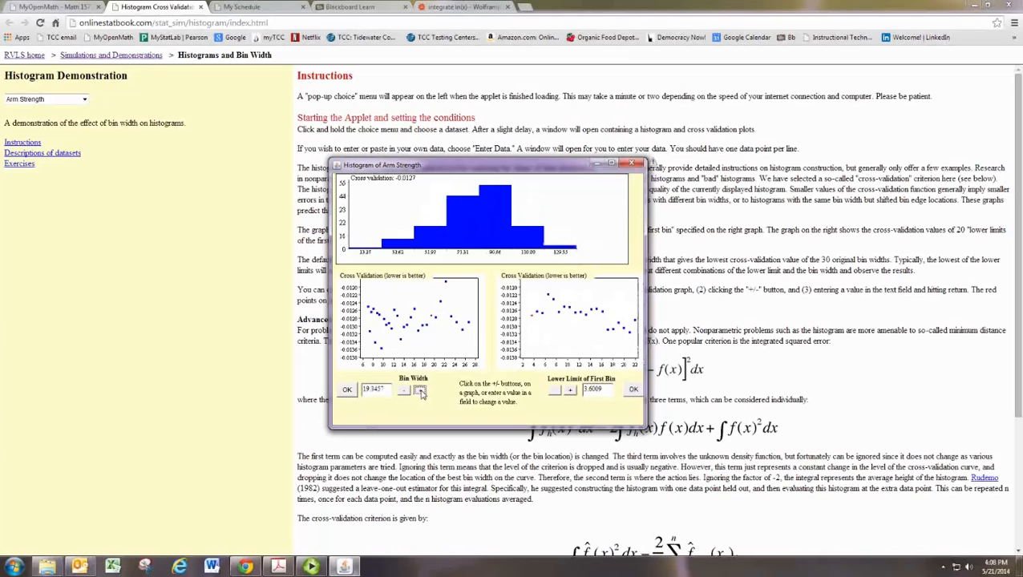
pyautogui.click(422, 392)
pyautogui.click(422, 392)
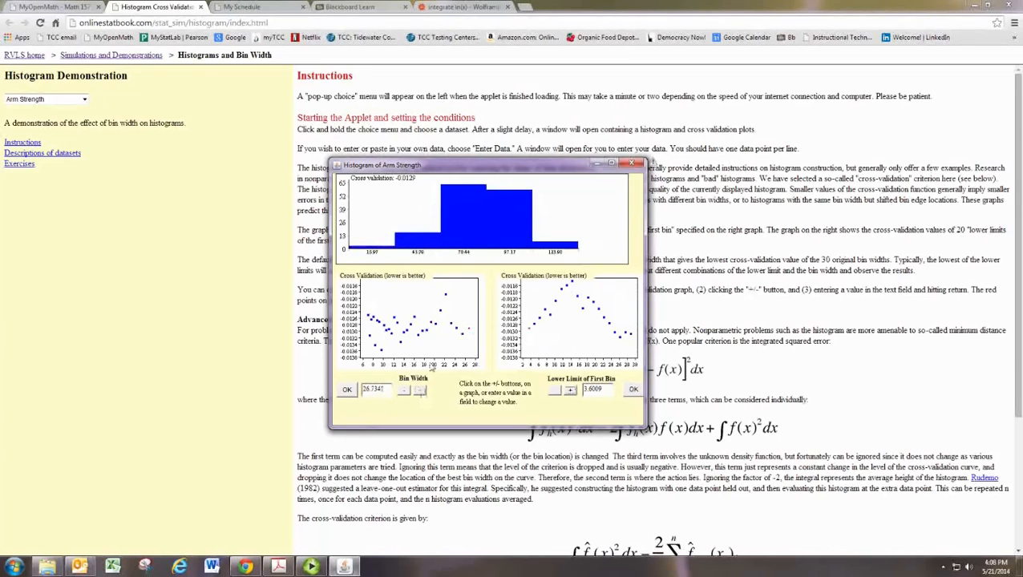
# - Narrow the bins back down, settling the bin width at 9.6728
pyautogui.click(405, 391)
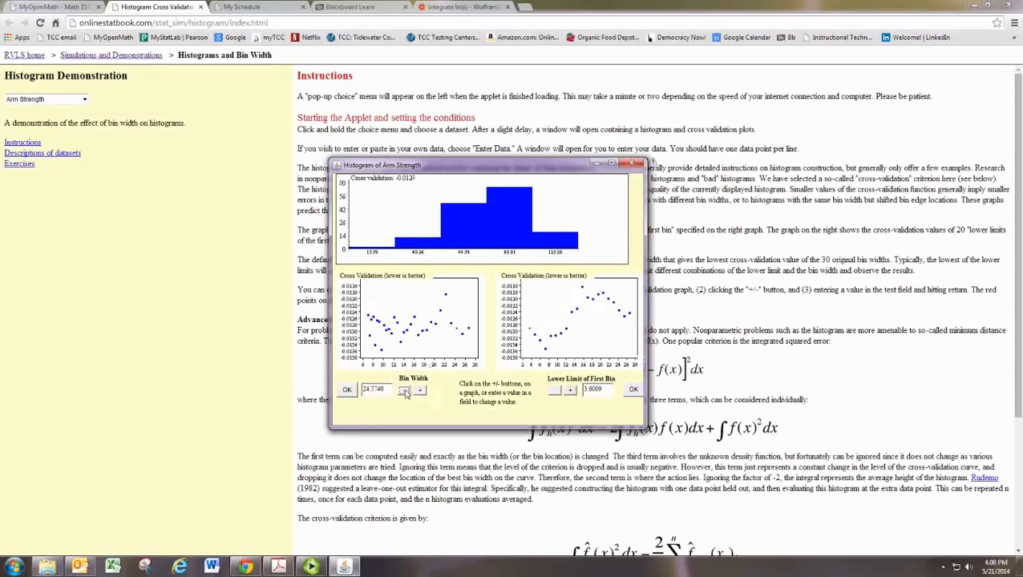
pyautogui.click(405, 391)
pyautogui.click(406, 392)
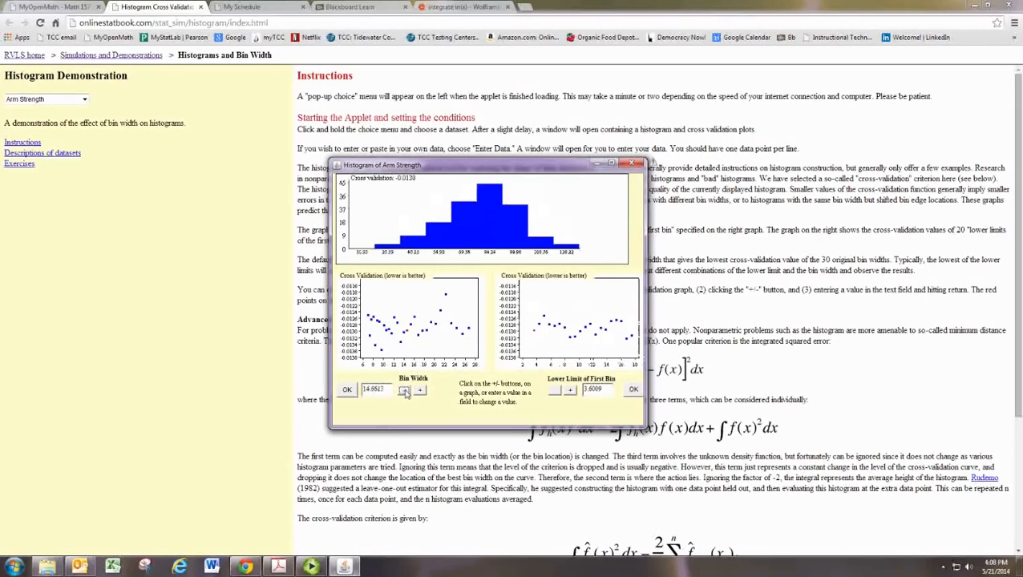
pyautogui.click(406, 392)
pyautogui.click(405, 392)
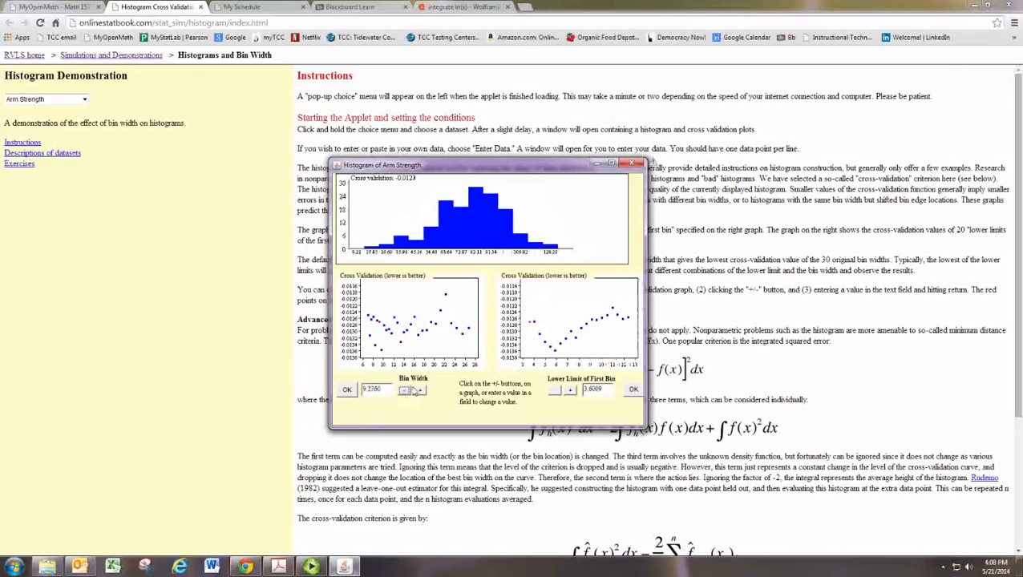
pyautogui.click(418, 392)
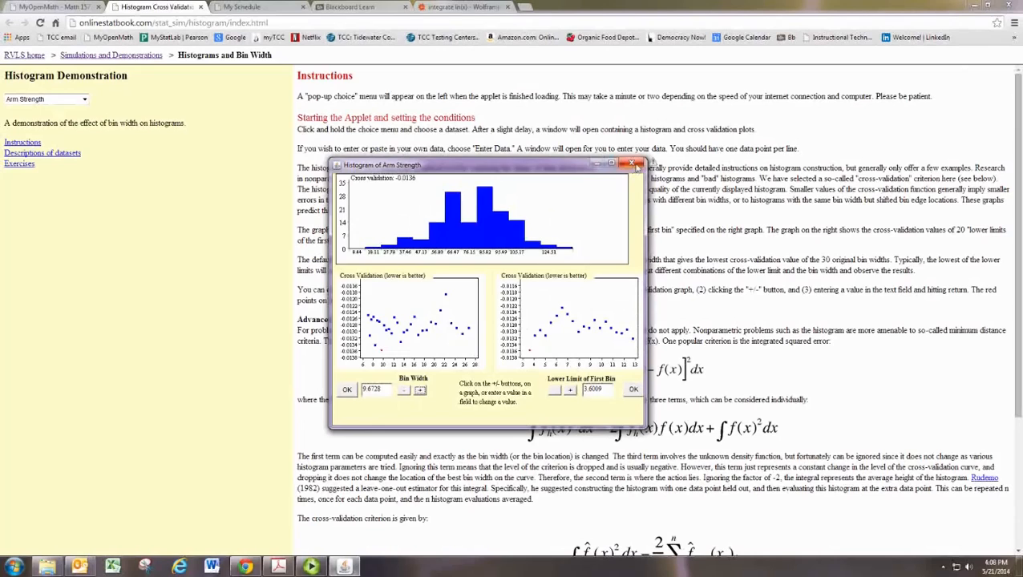
# - Close the Arm Strength histogram window and return to the Panopto Focus recorder
pyautogui.click(639, 165)
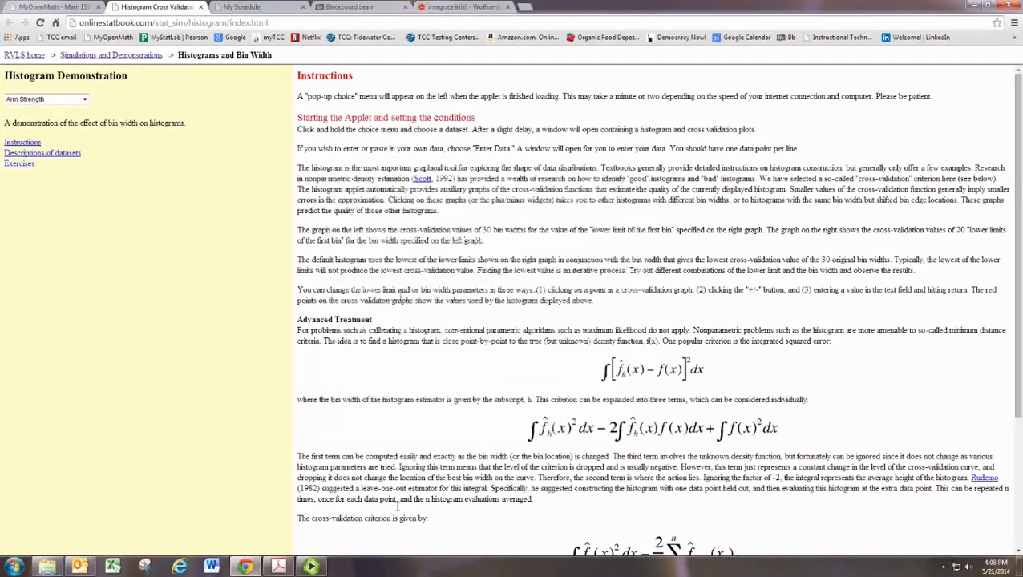
pyautogui.click(310, 566)
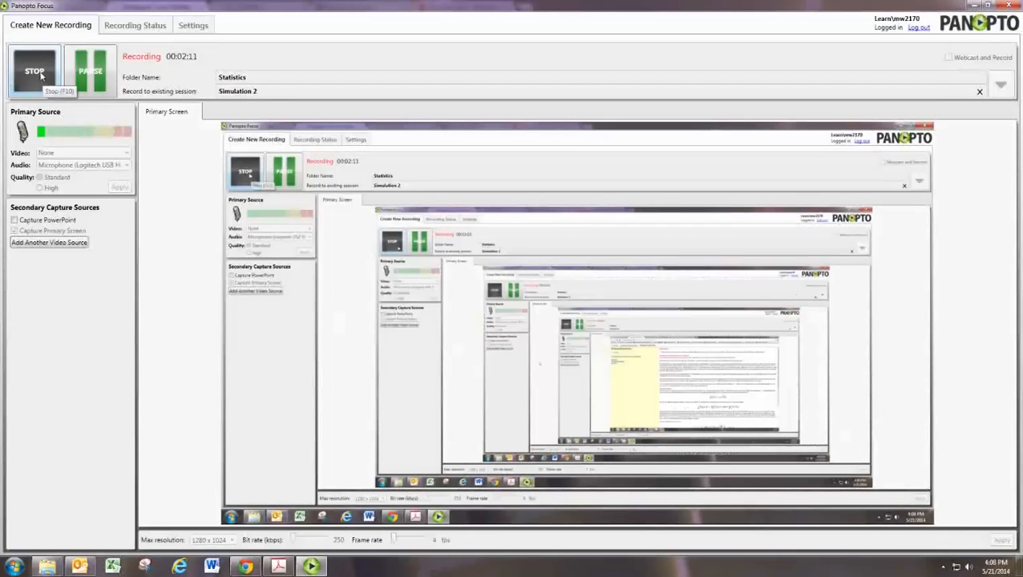